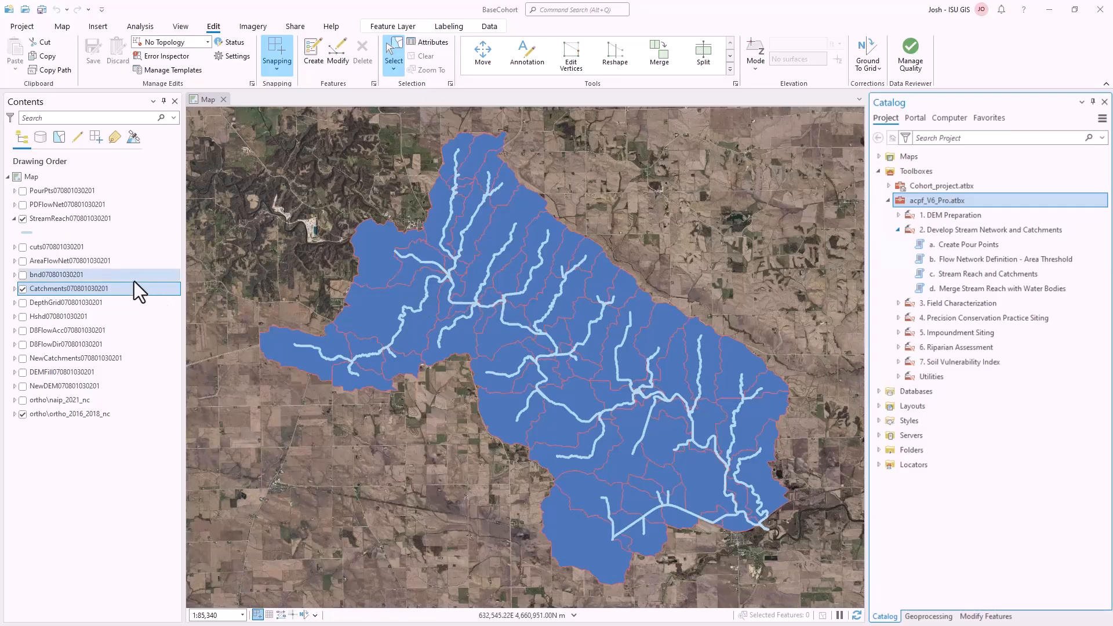
right_click(81, 218)
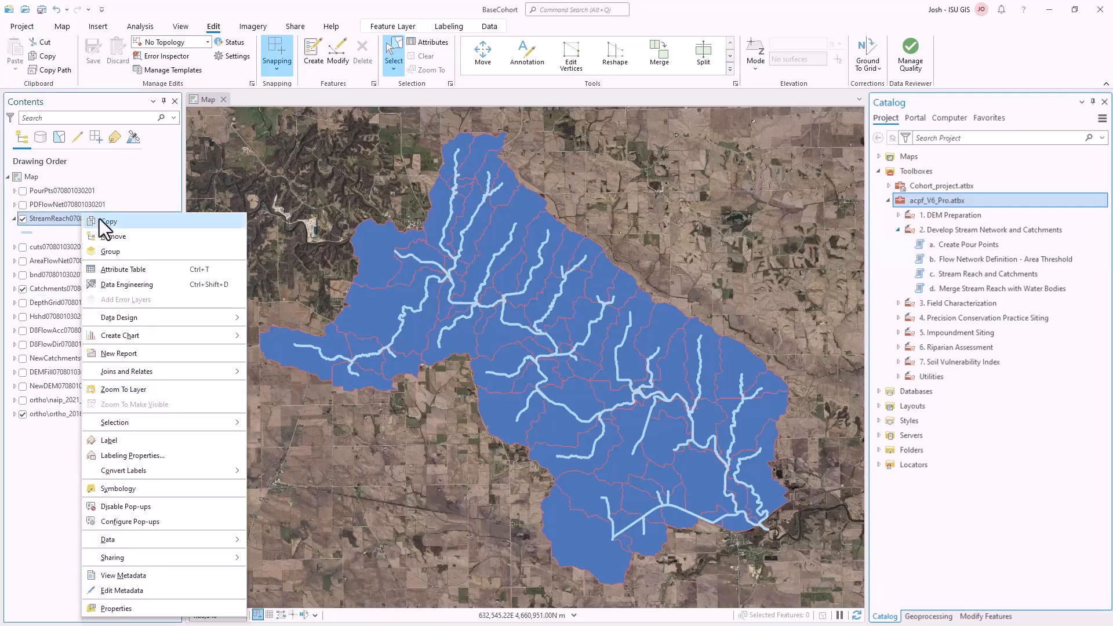
left_click(144, 270)
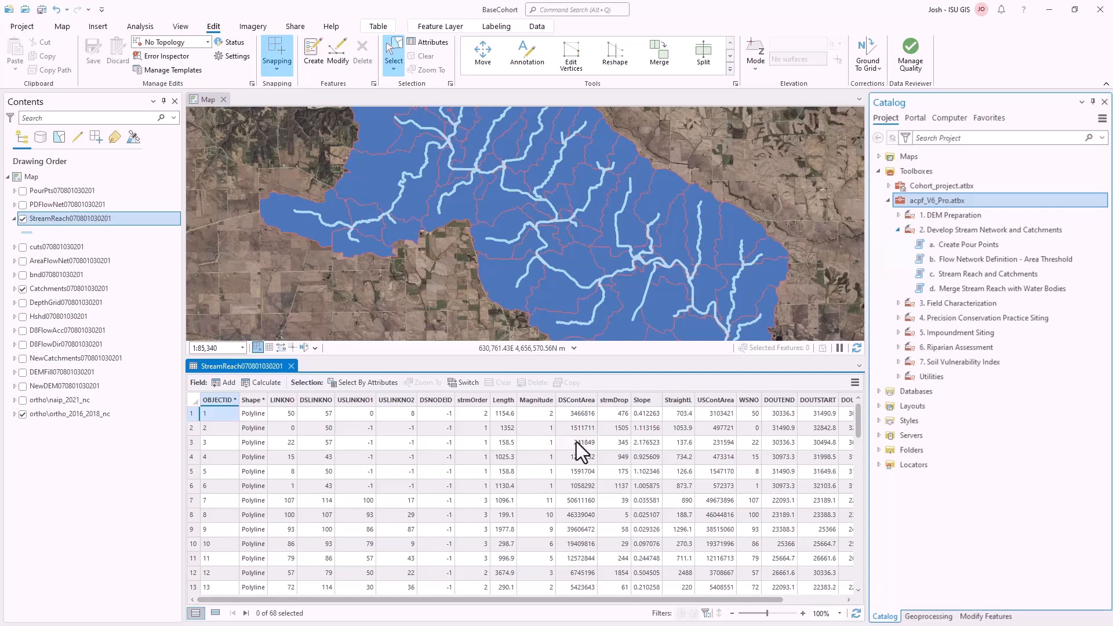
left_click(613, 401)
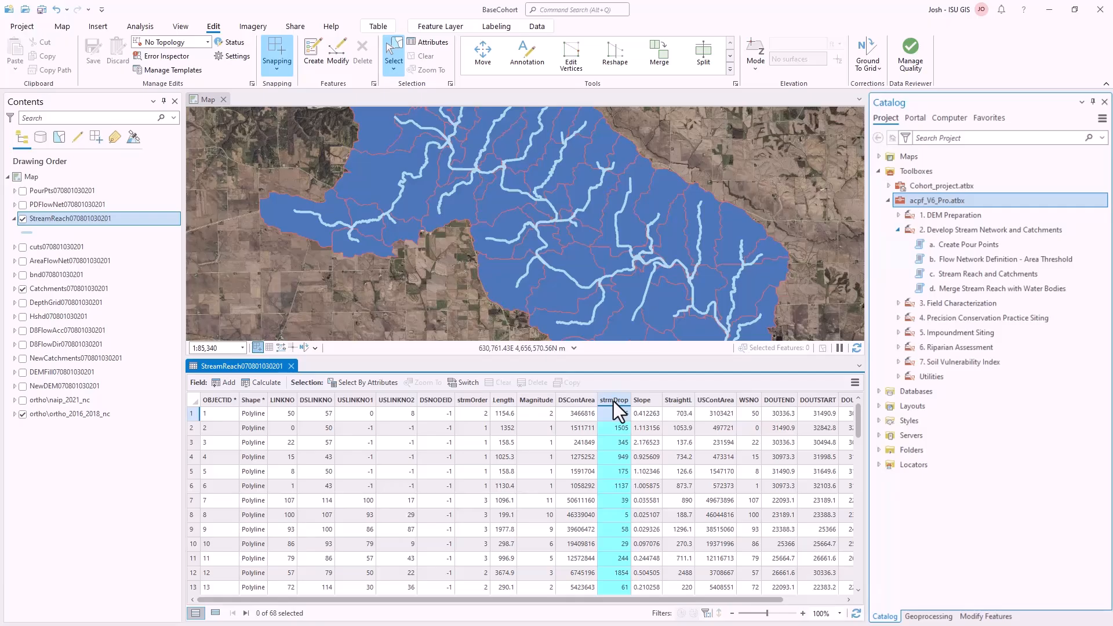
left_click(645, 400)
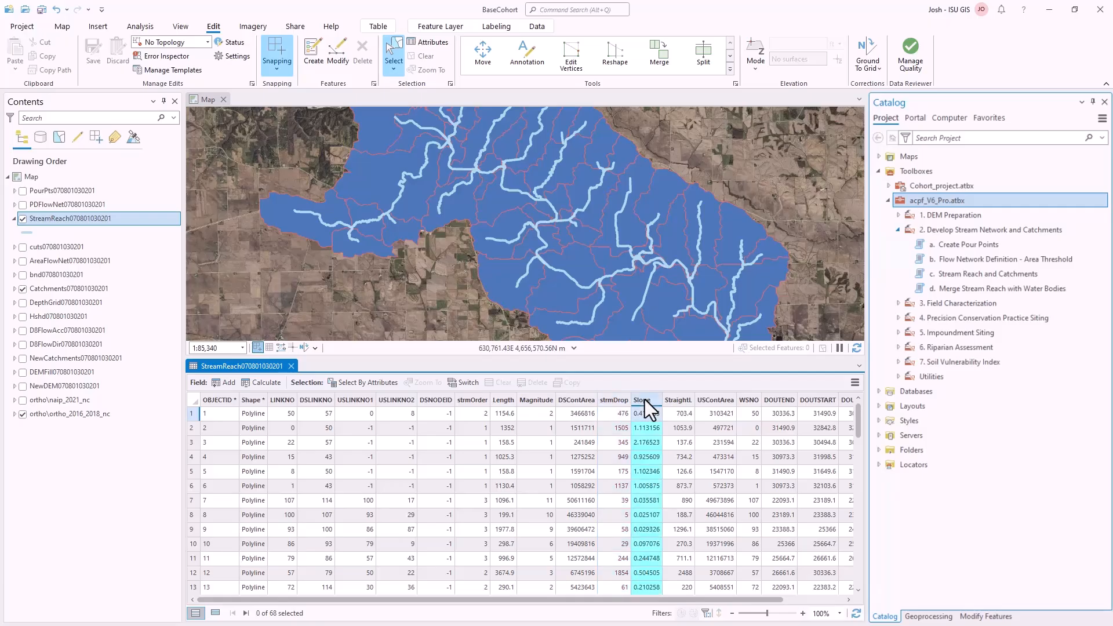
left_click(503, 402)
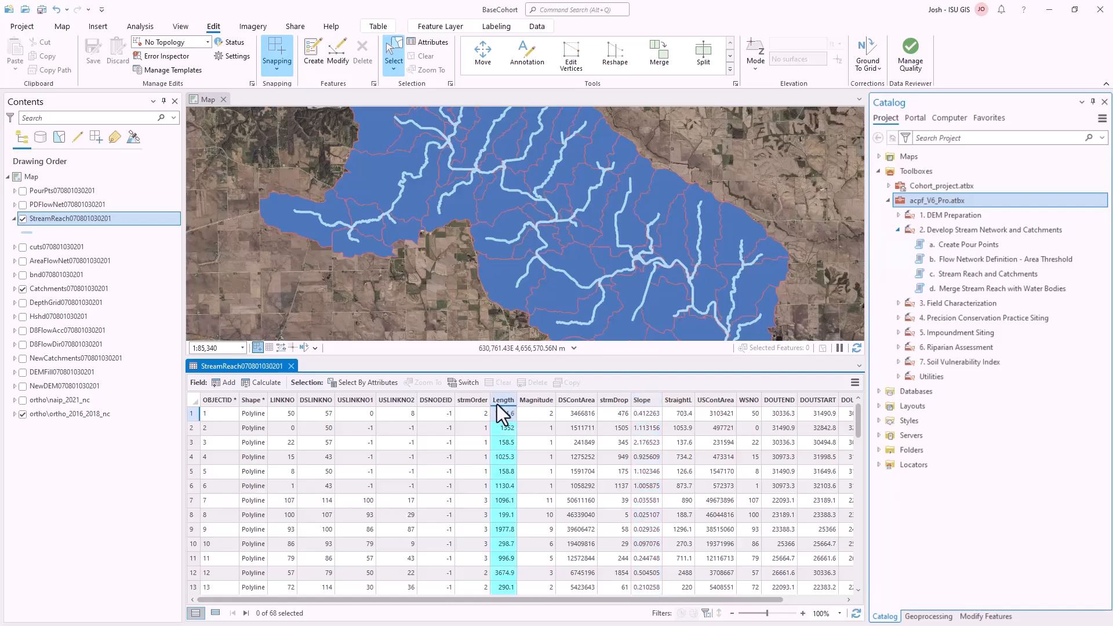
left_click(475, 401)
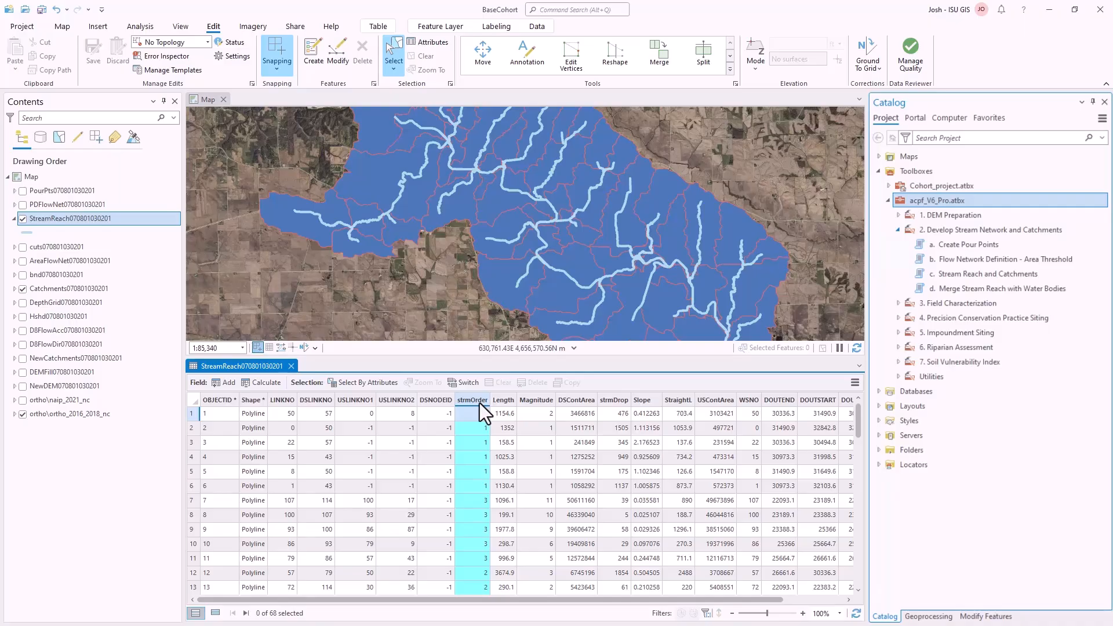
left_click(278, 402)
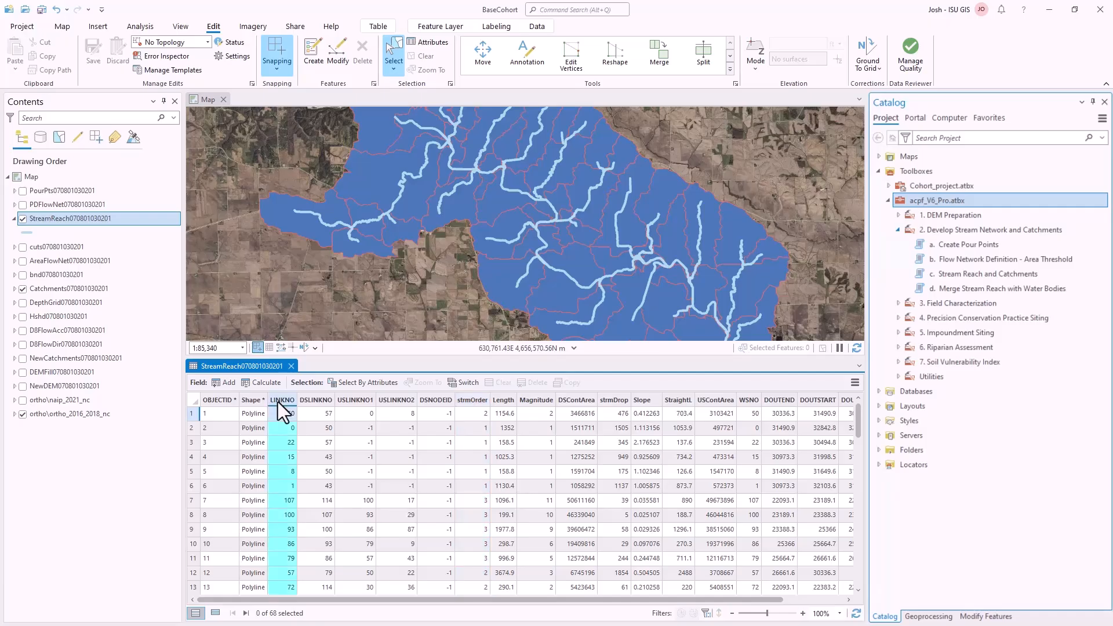
left_click(292, 366)
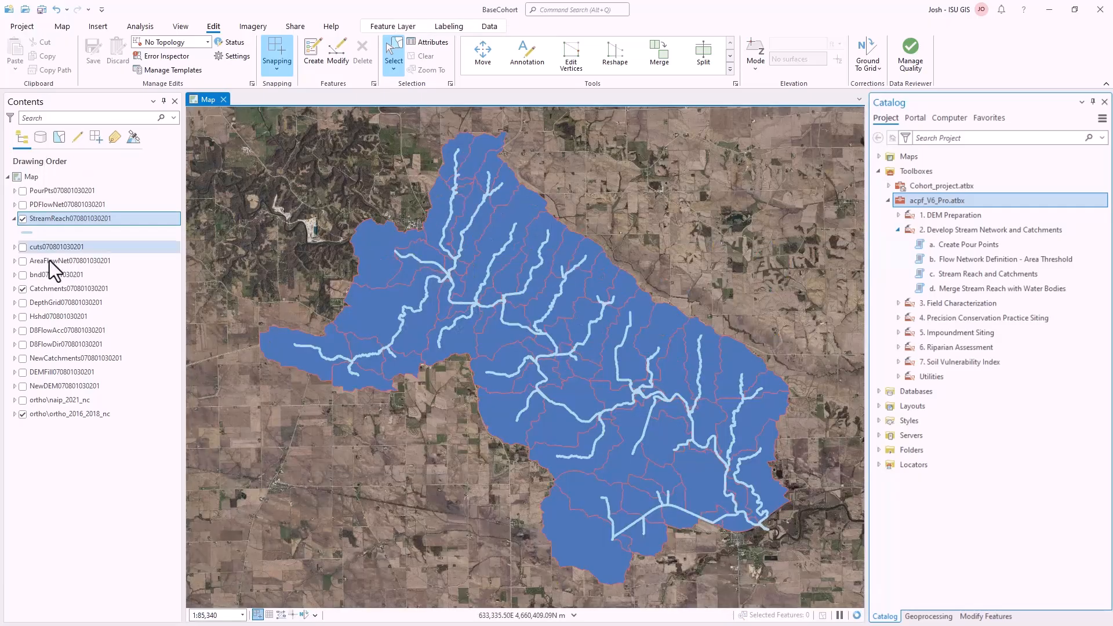
right_click(61, 286)
left_click(117, 246)
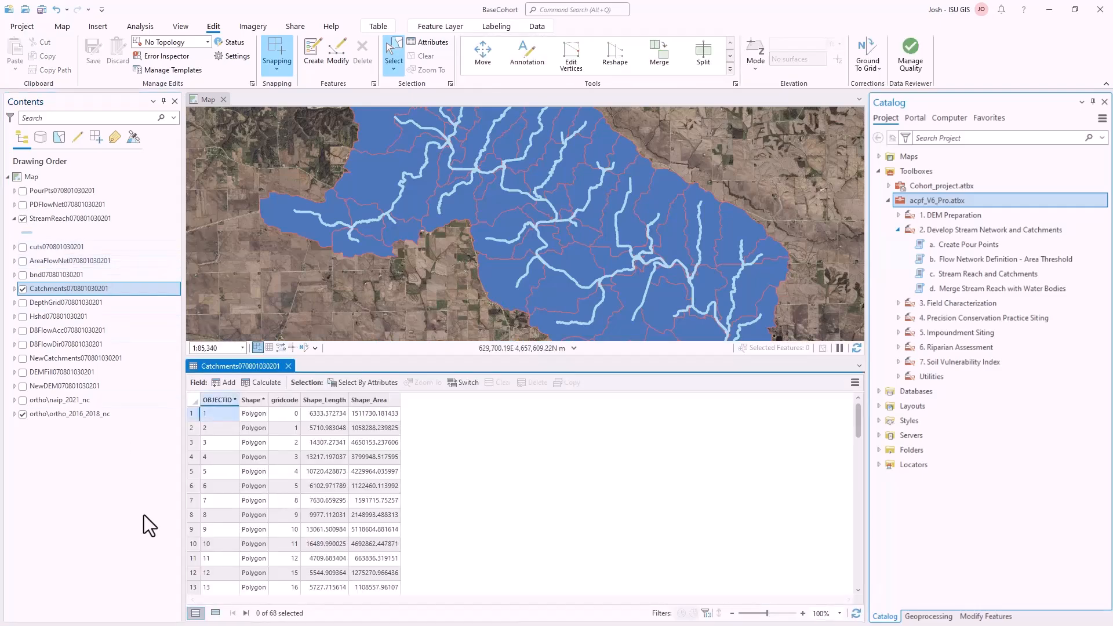
left_click(283, 400)
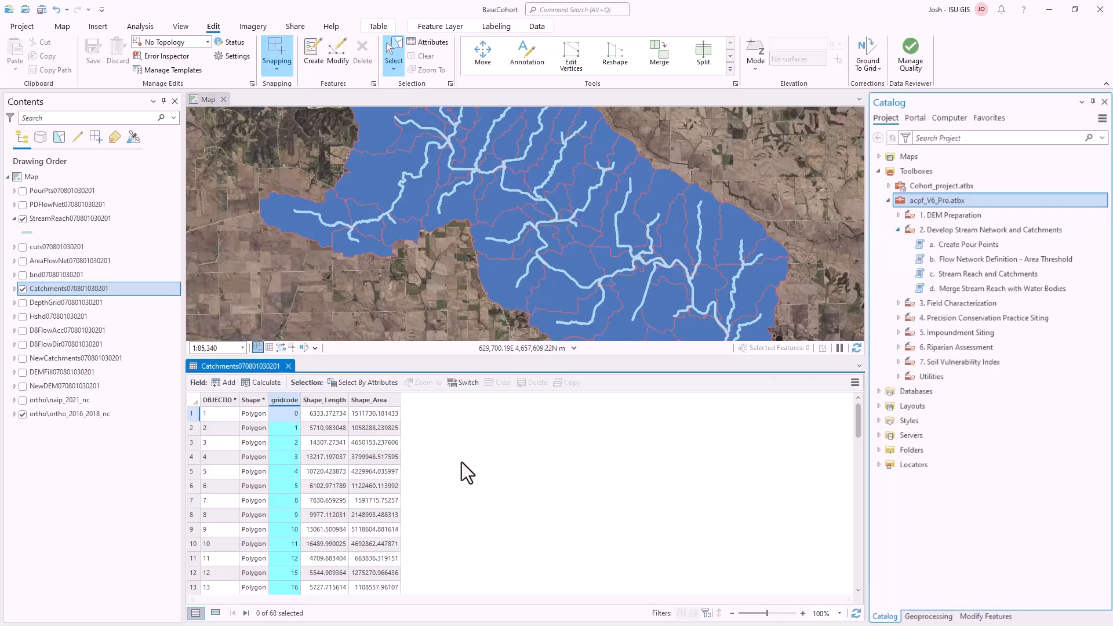
left_click(288, 365)
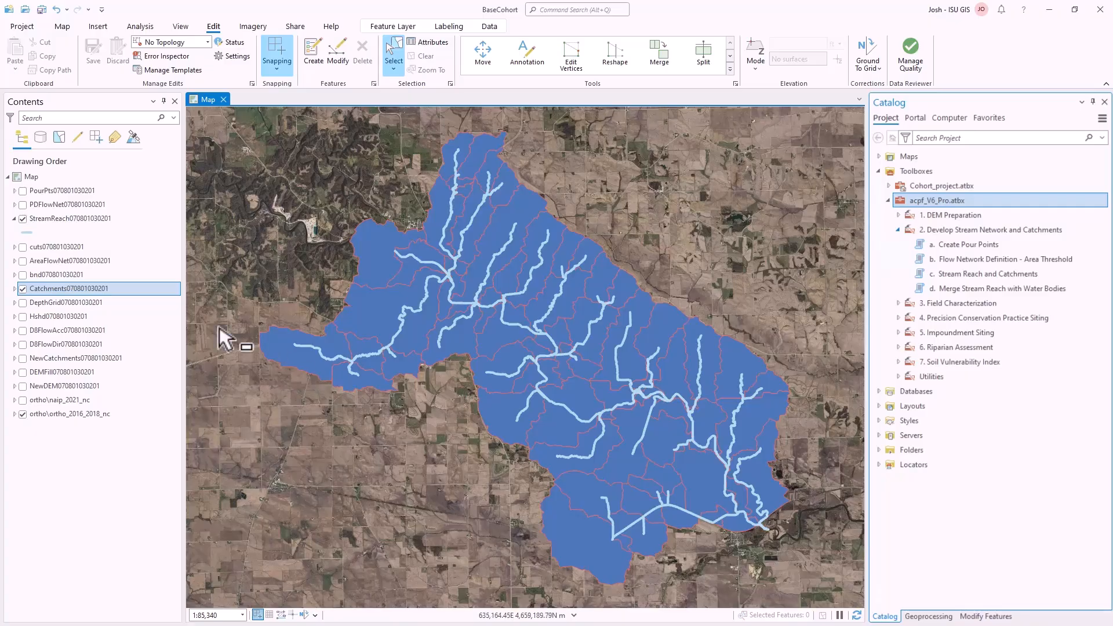
right_click(72, 291)
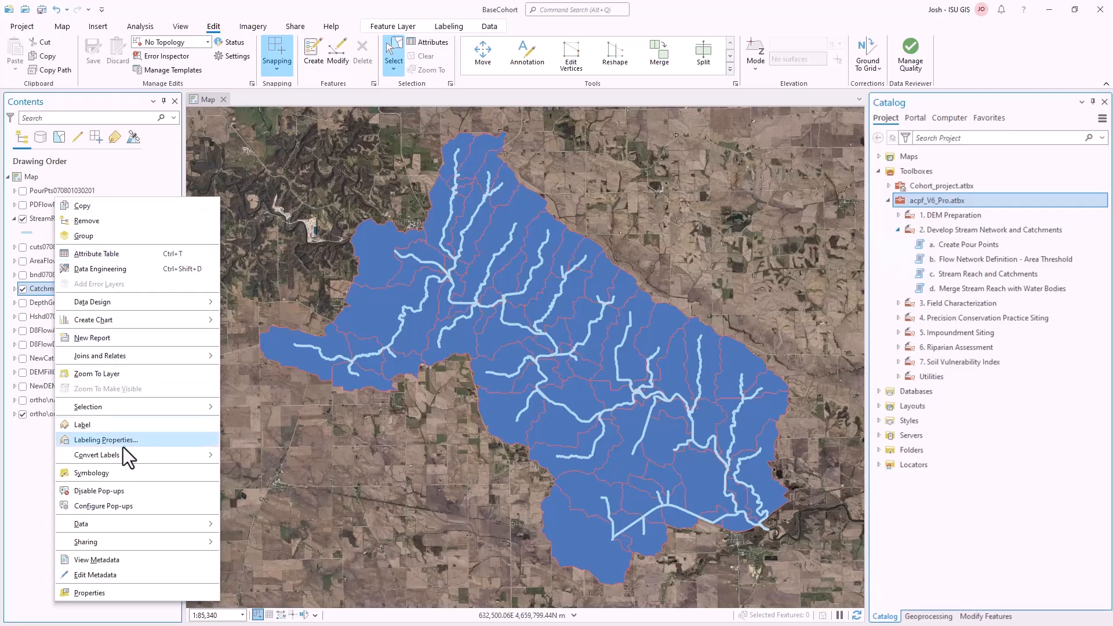
left_click(124, 469)
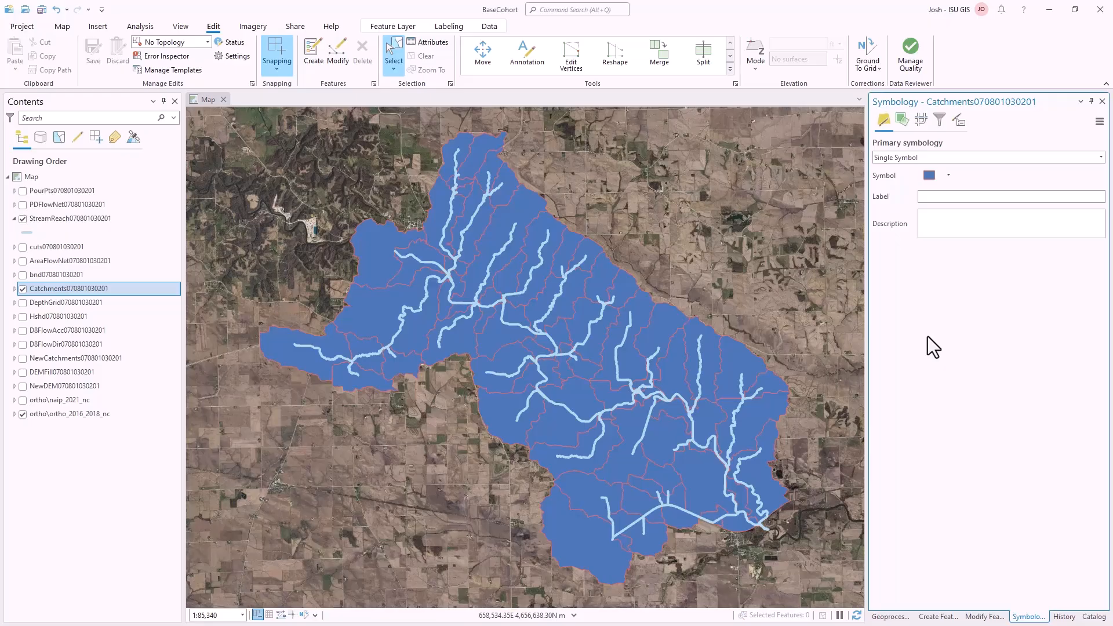
left_click(1101, 158)
left_click(1042, 223)
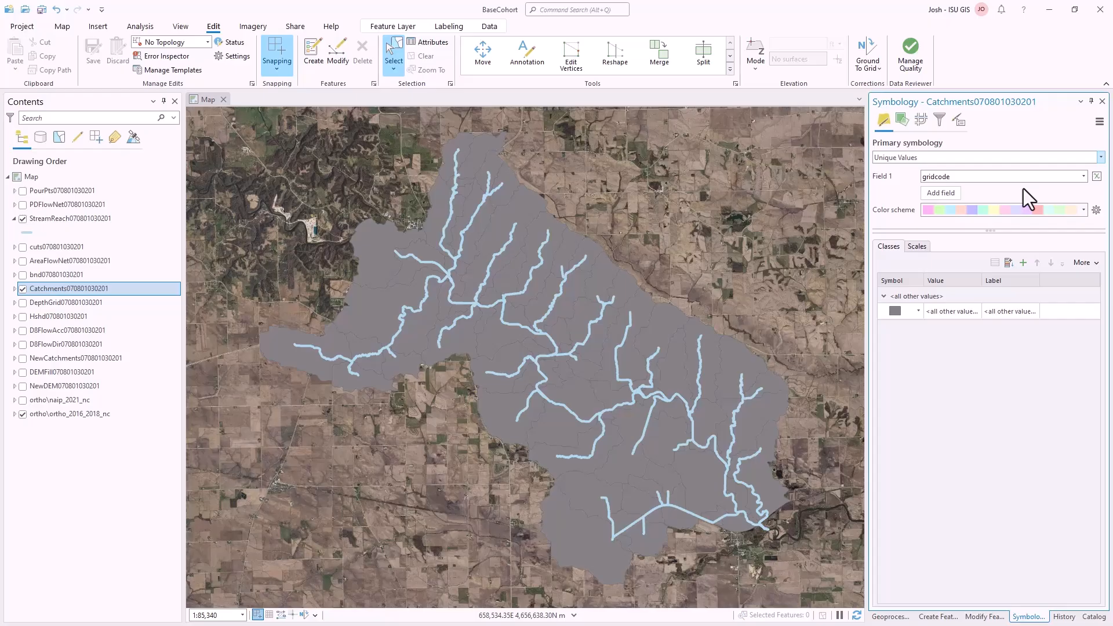
Step: Apply a red-to-blue color scheme to the catchments and add all gridcode values as symbol classes
left_click(1085, 213)
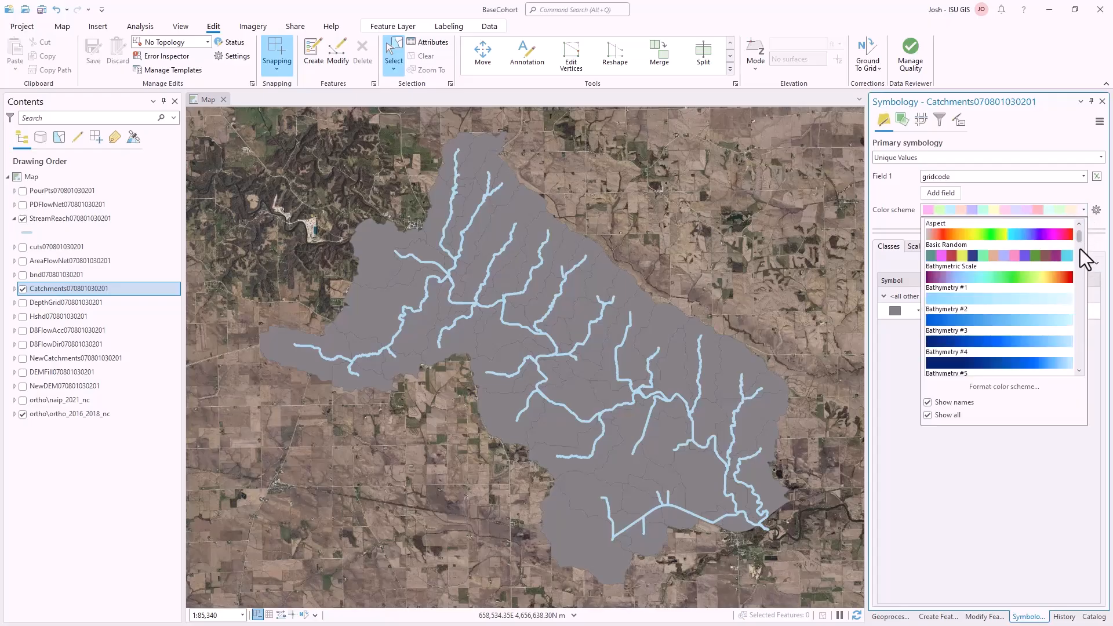
left_click_drag(1077, 235, 1078, 322)
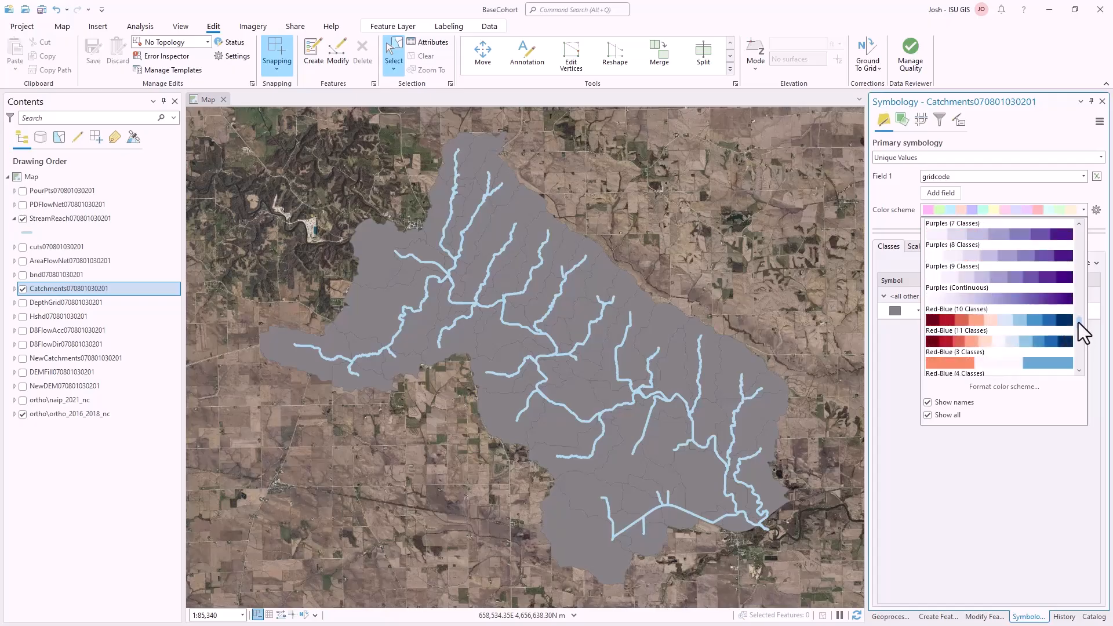
scroll(984, 332, "down", 2)
left_click(985, 338)
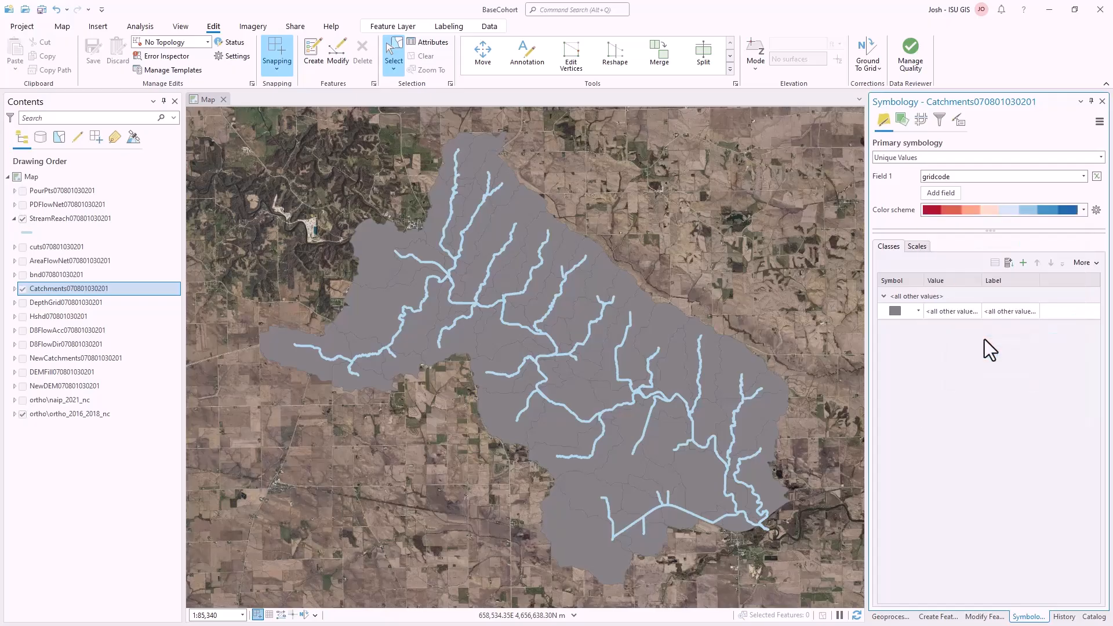
left_click(1007, 267)
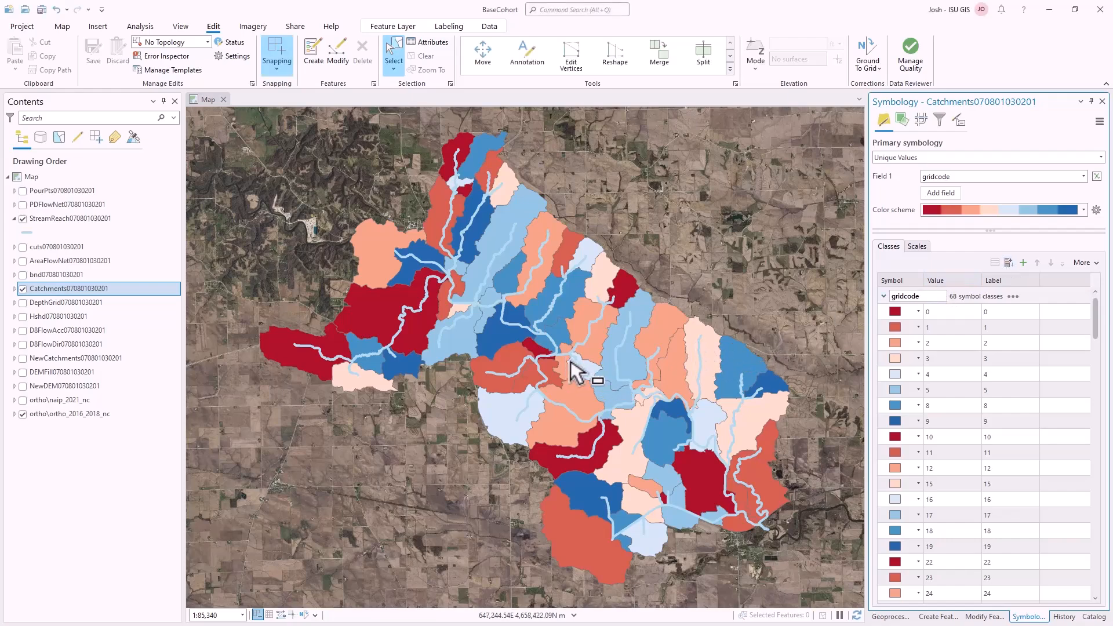
Step: Select the small, narrow pale catchment along the stream near the watershed's center to inspect its extent
scroll(580, 374, "up", 5)
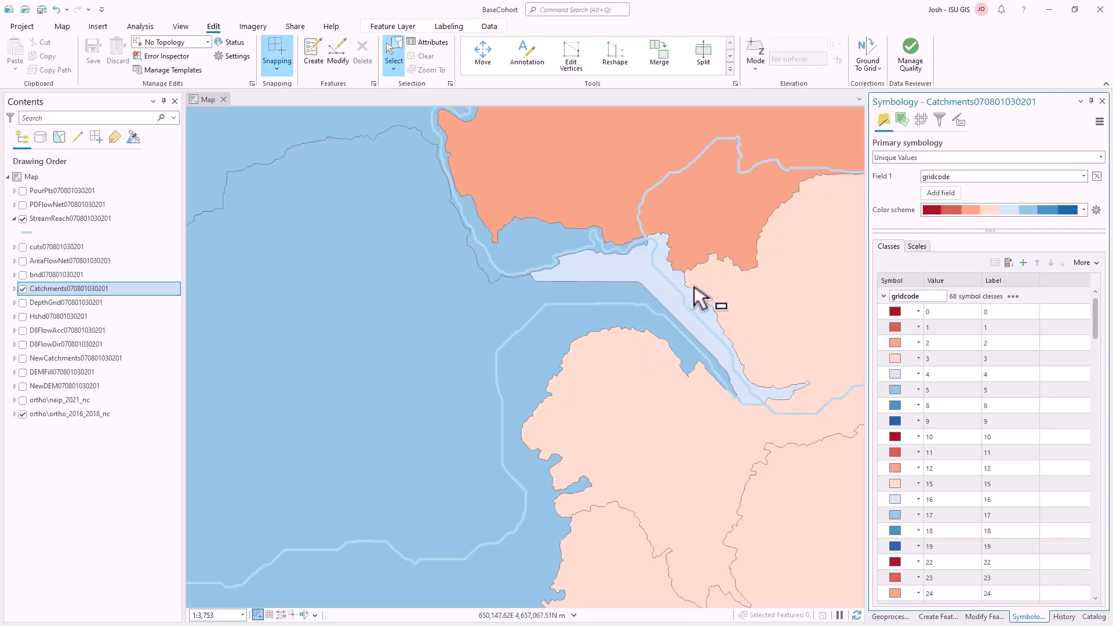
left_click(650, 279)
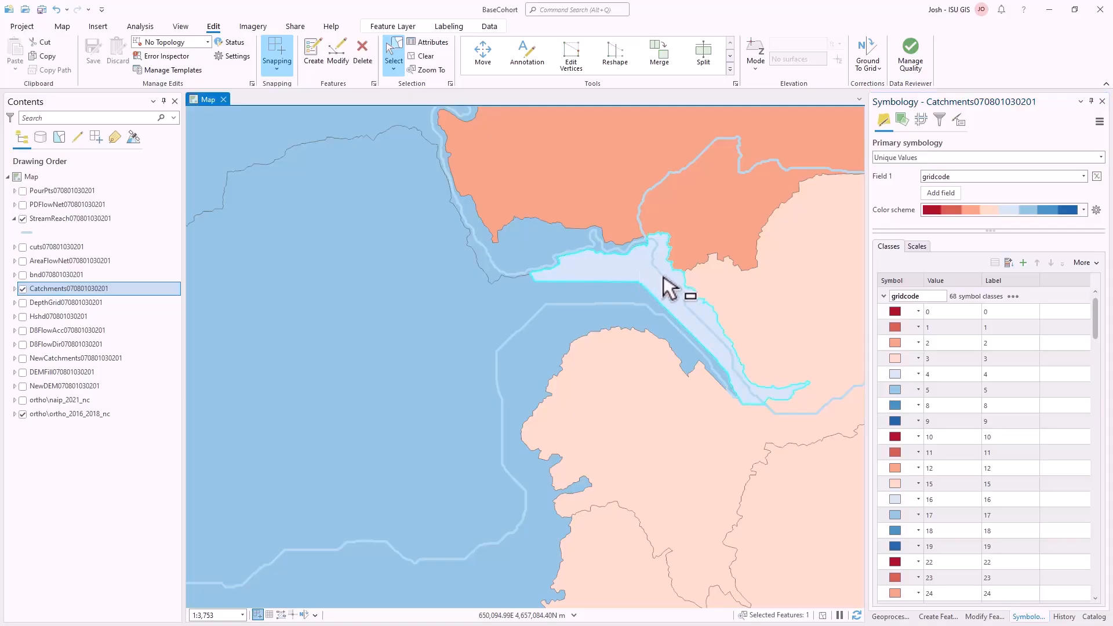
left_click(665, 279)
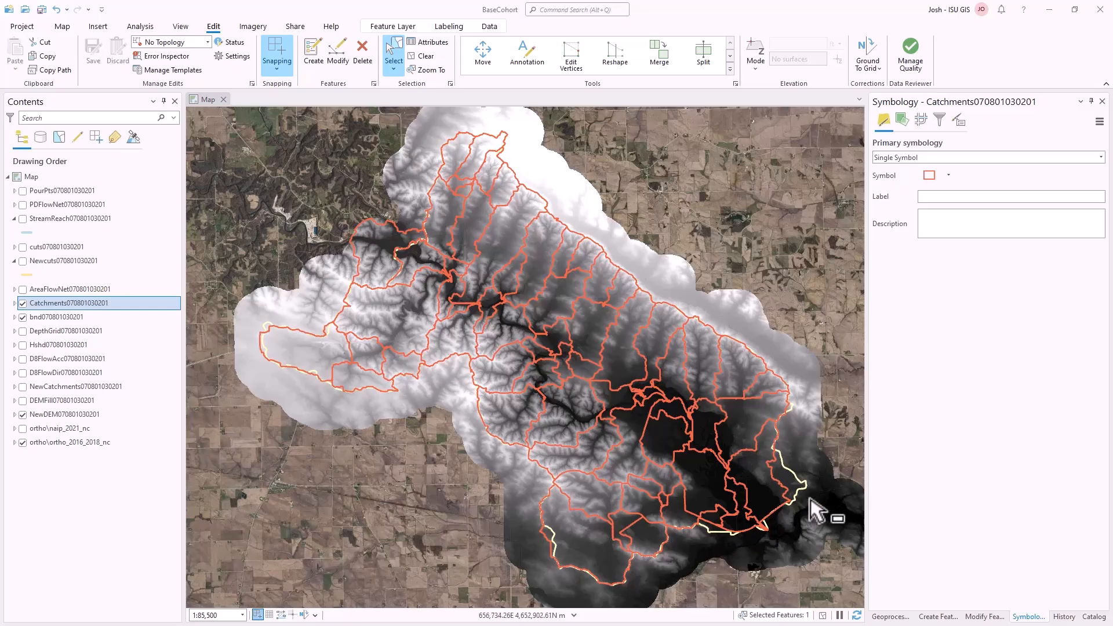
scroll(846, 482, "up", 5)
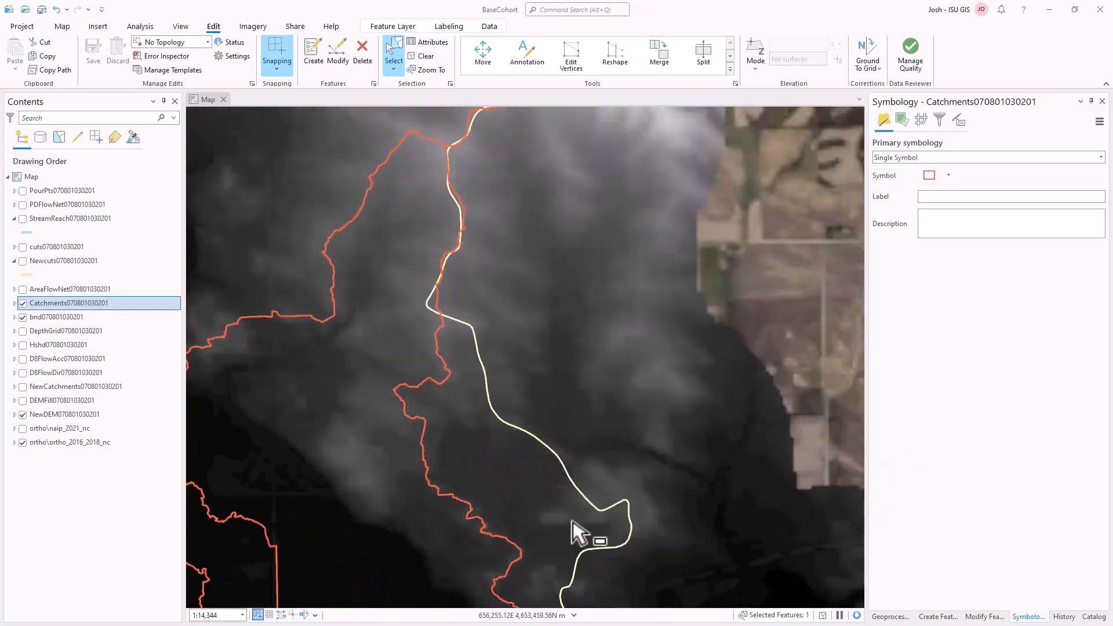
left_click_drag(572, 520, 620, 385)
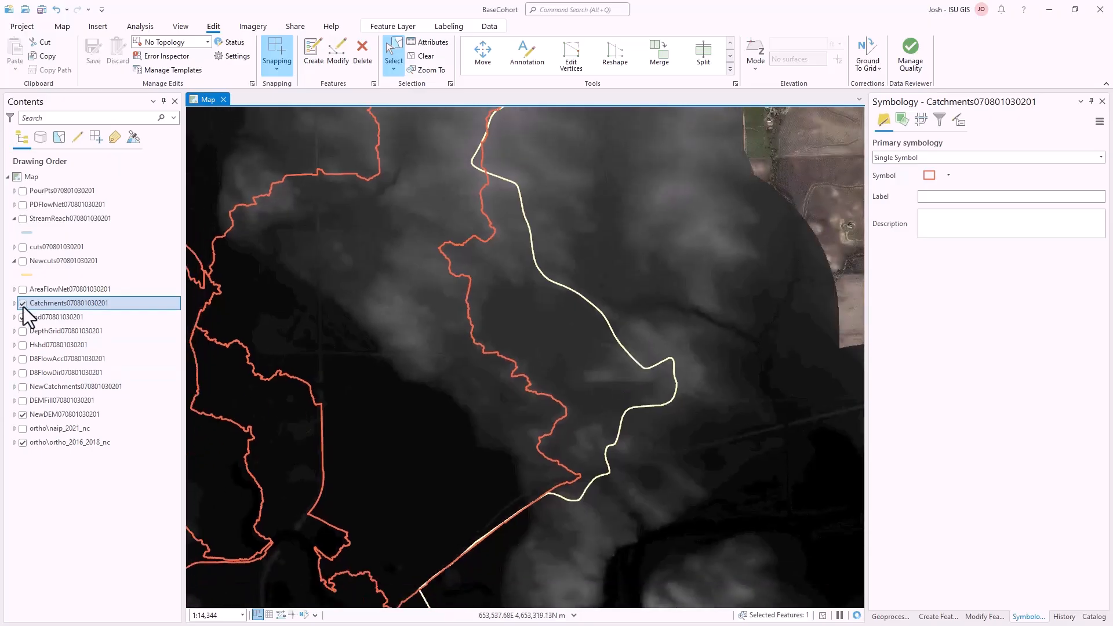
left_click(22, 317)
left_click(23, 345)
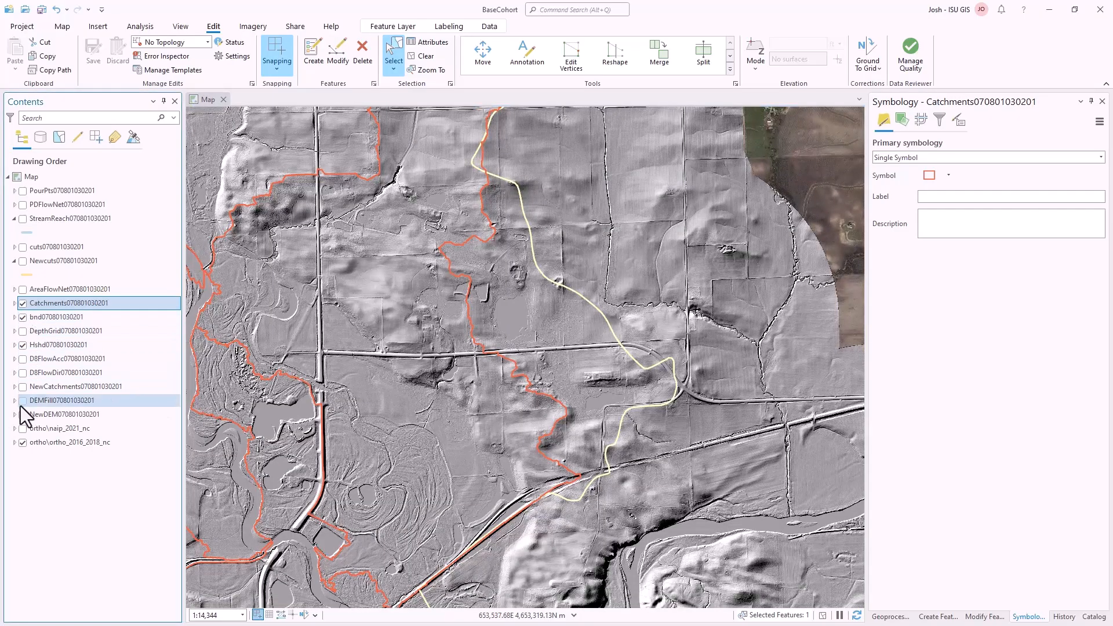
left_click(23, 414)
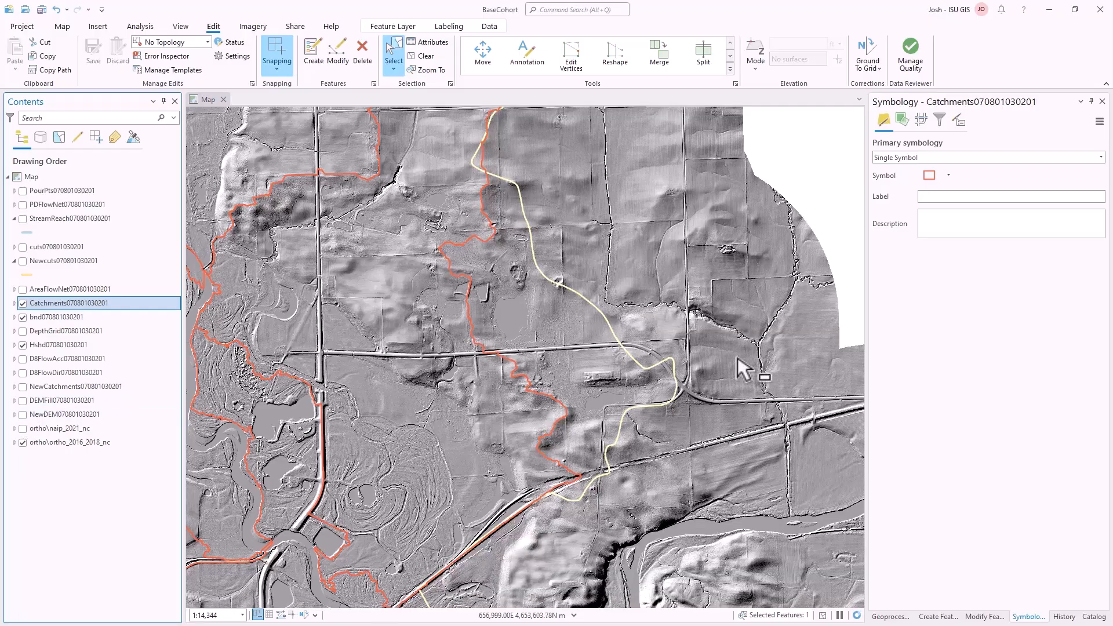
Step: Compare the catchment edge with the bnd boundary by toggling the boundary and the hillshade over the aerial imagery
scroll(705, 337, "up", 2)
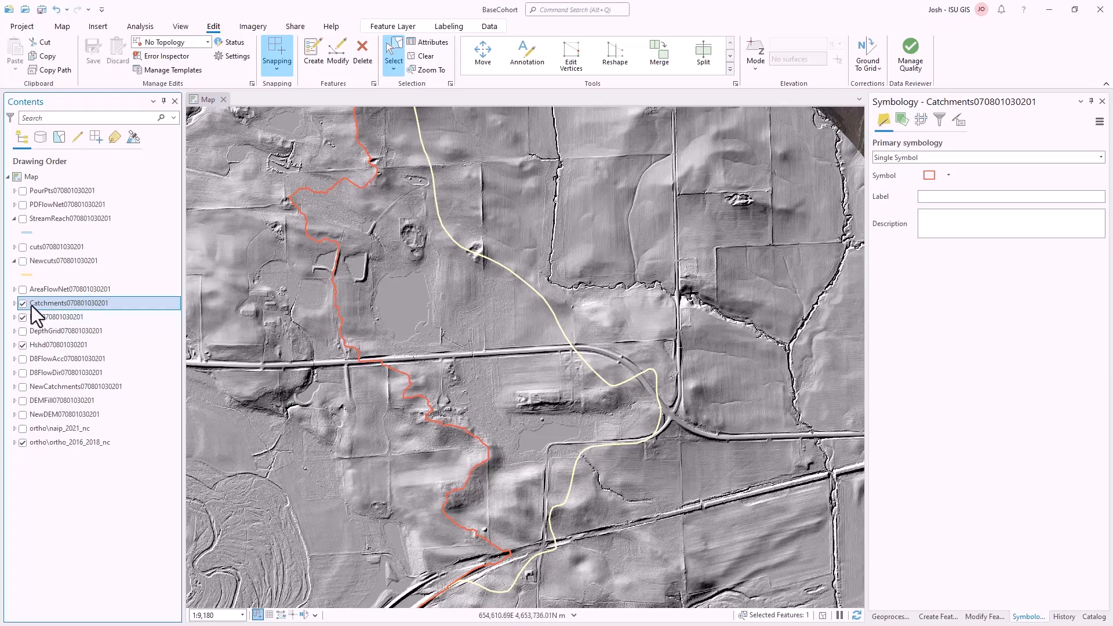
left_click(23, 318)
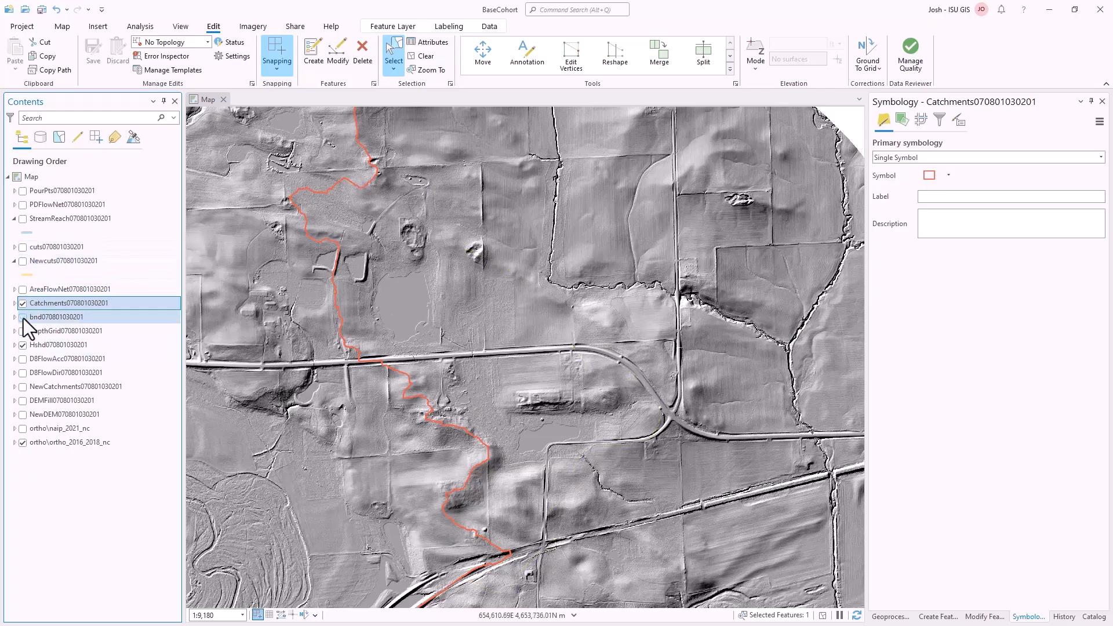
left_click(23, 318)
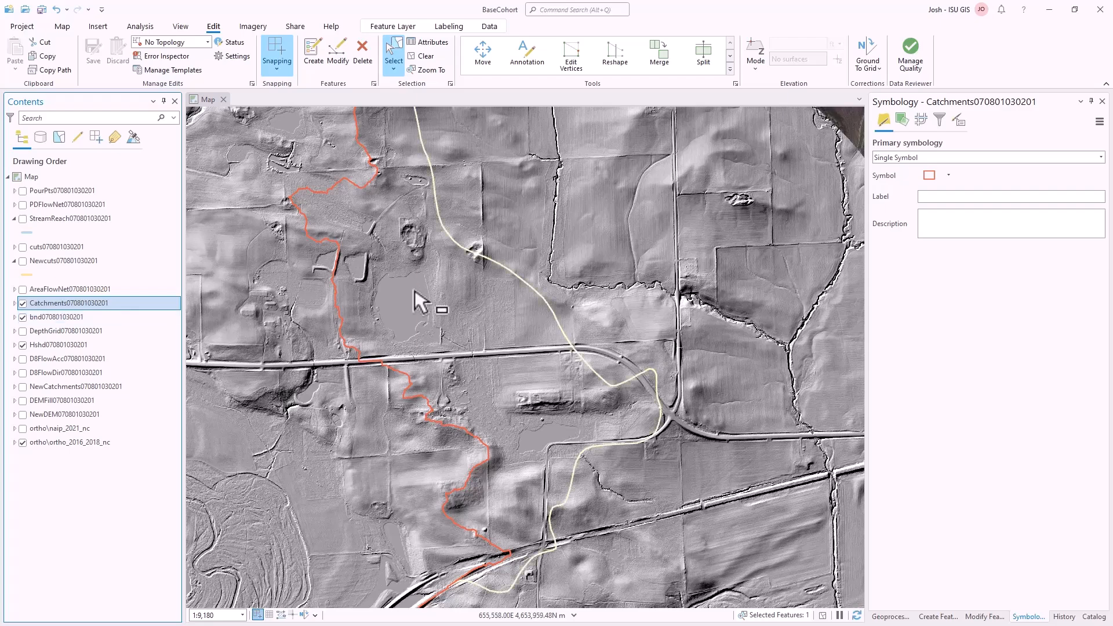
left_click(20, 345)
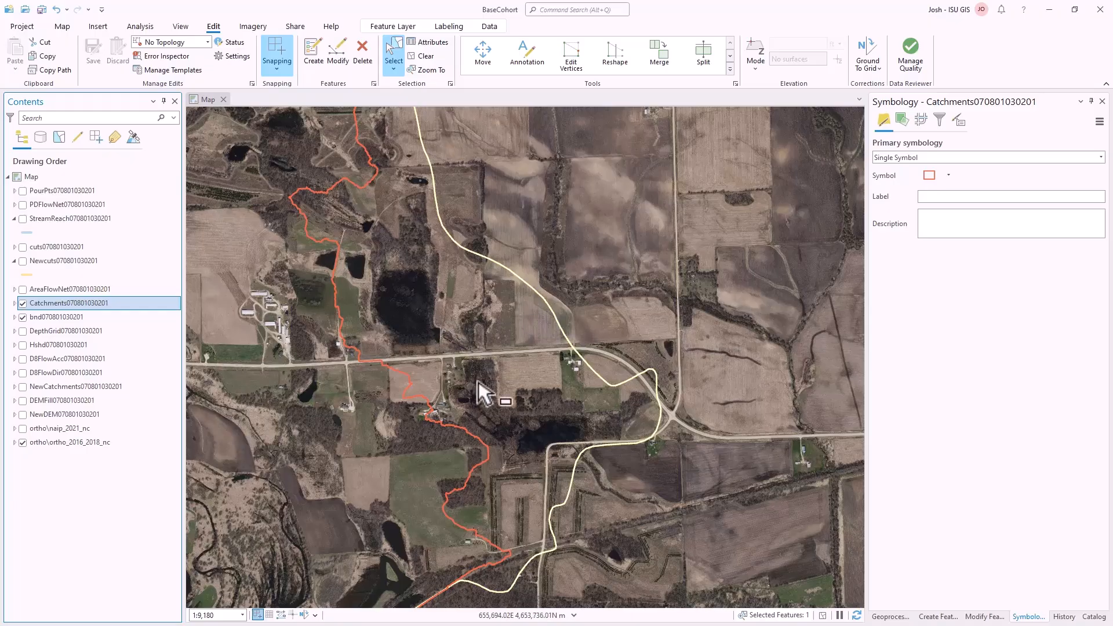
left_click(22, 346)
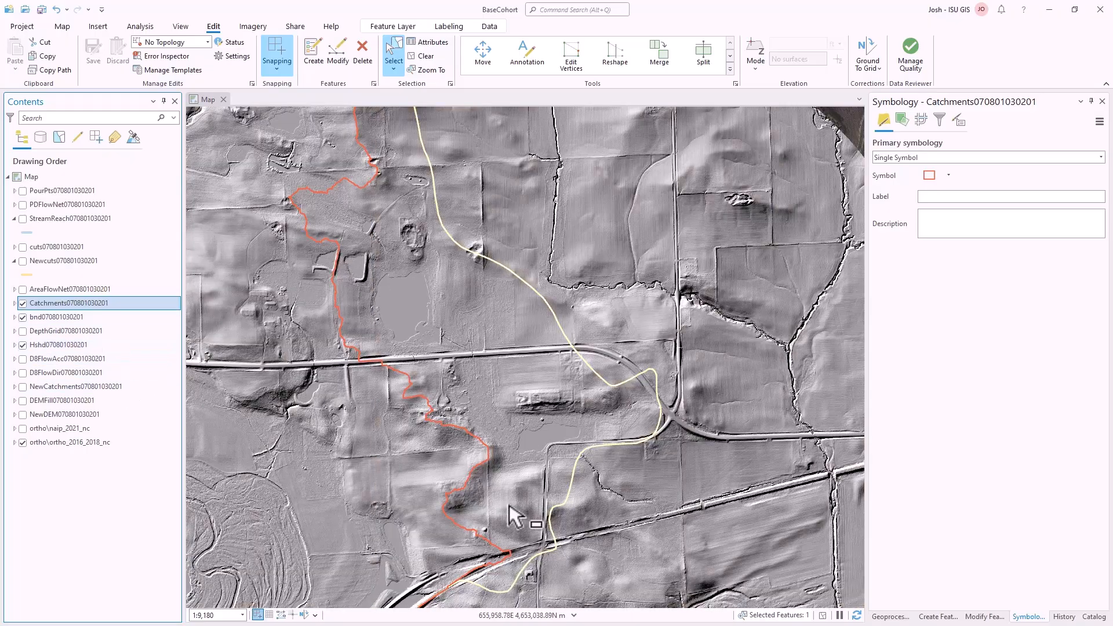
scroll(509, 504, "up", 2)
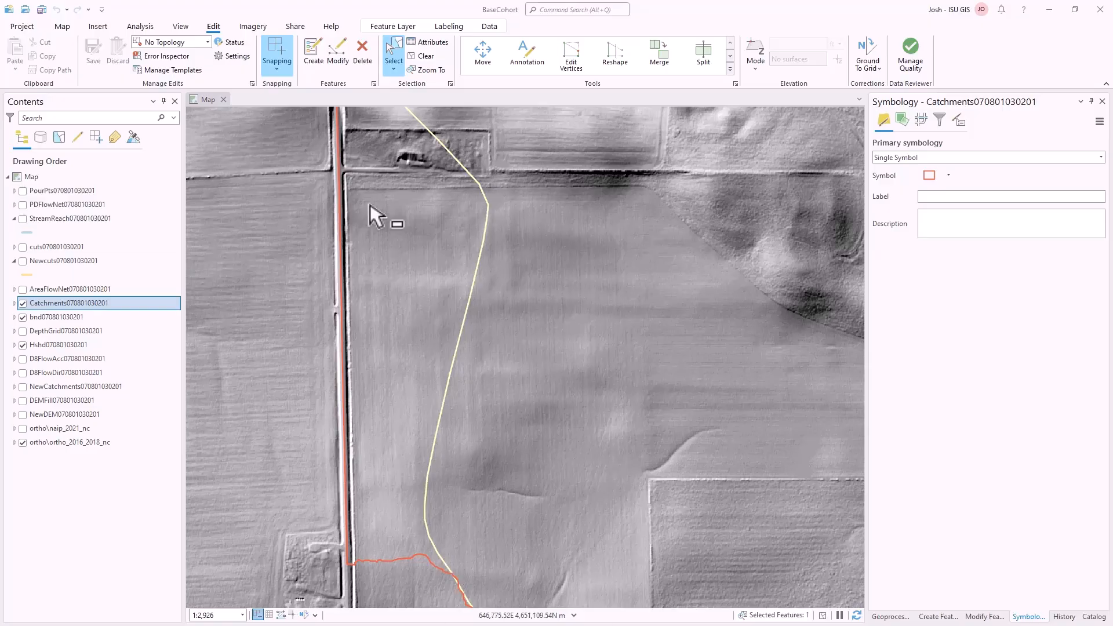
left_click(23, 334)
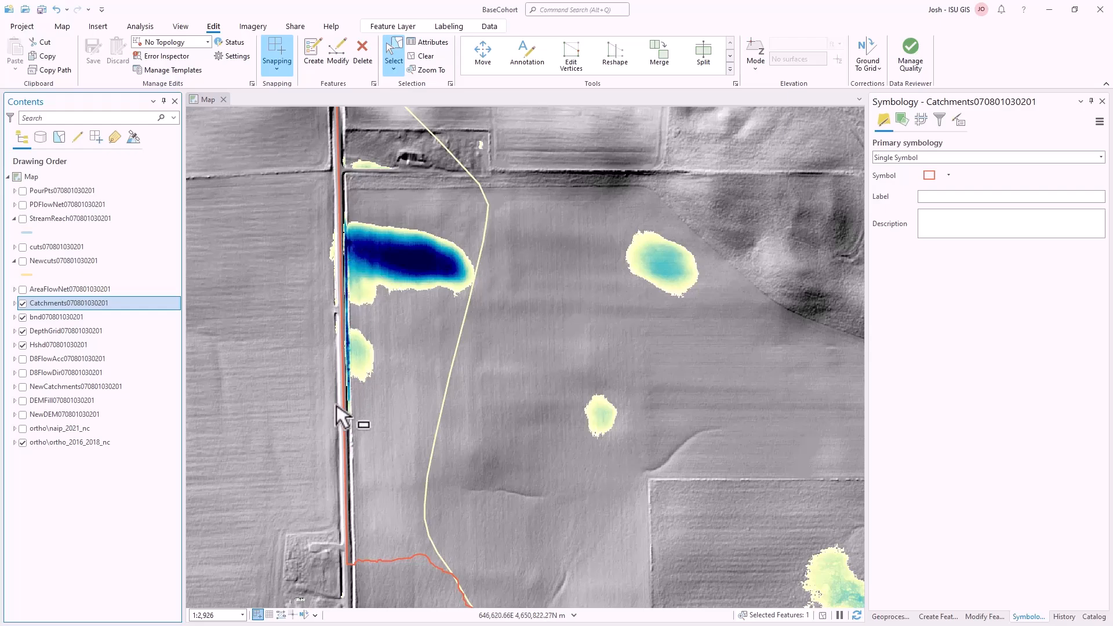
left_click(23, 247)
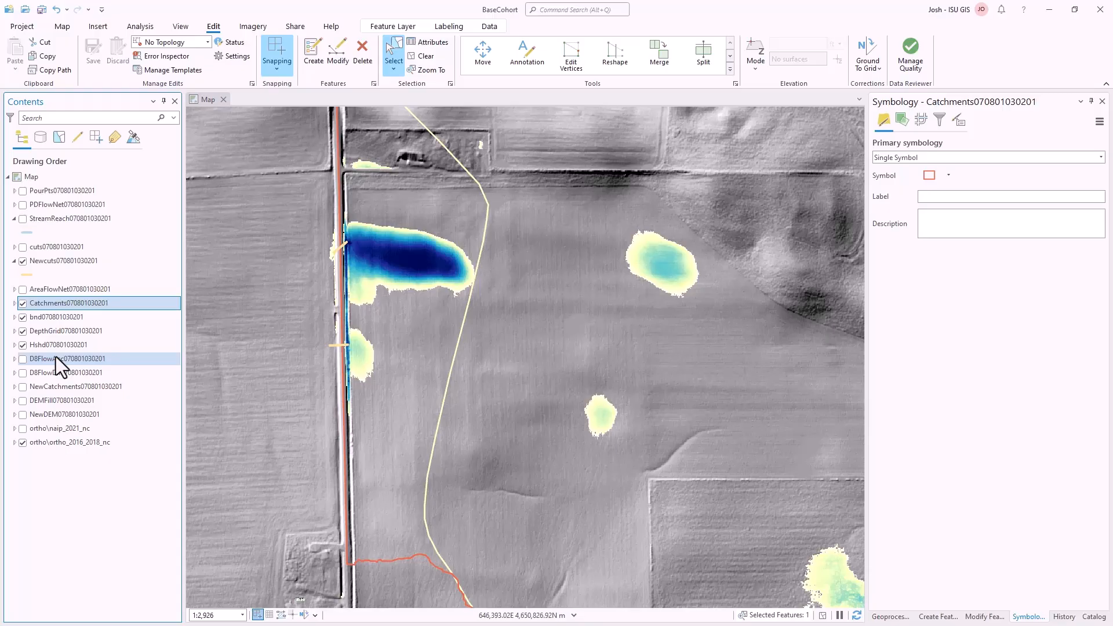
left_click(23, 303)
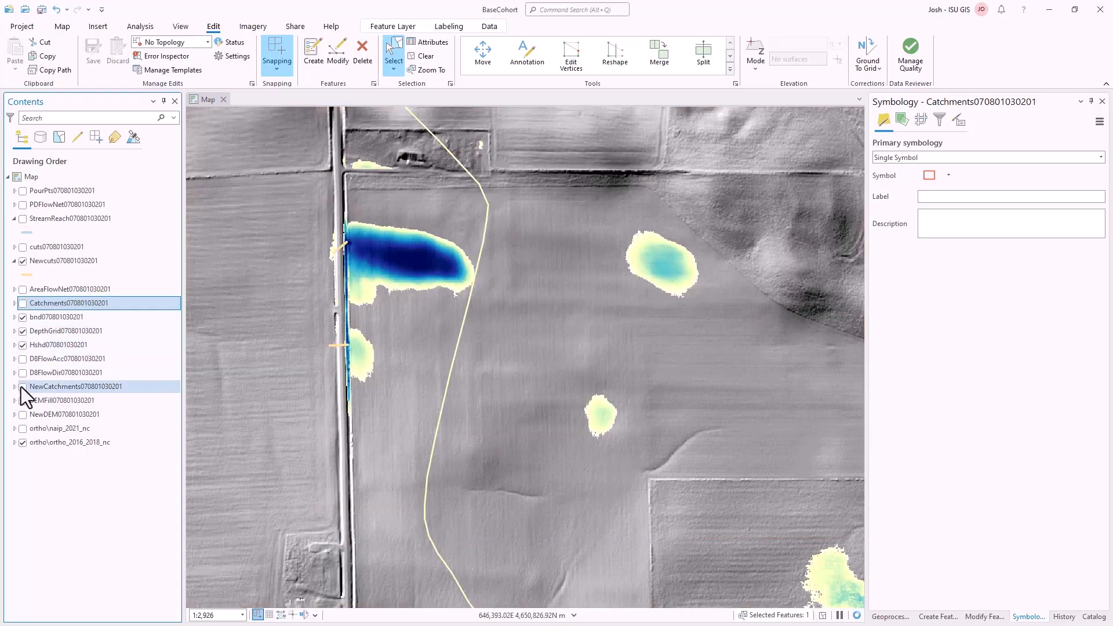
left_click(22, 387)
left_click(22, 330)
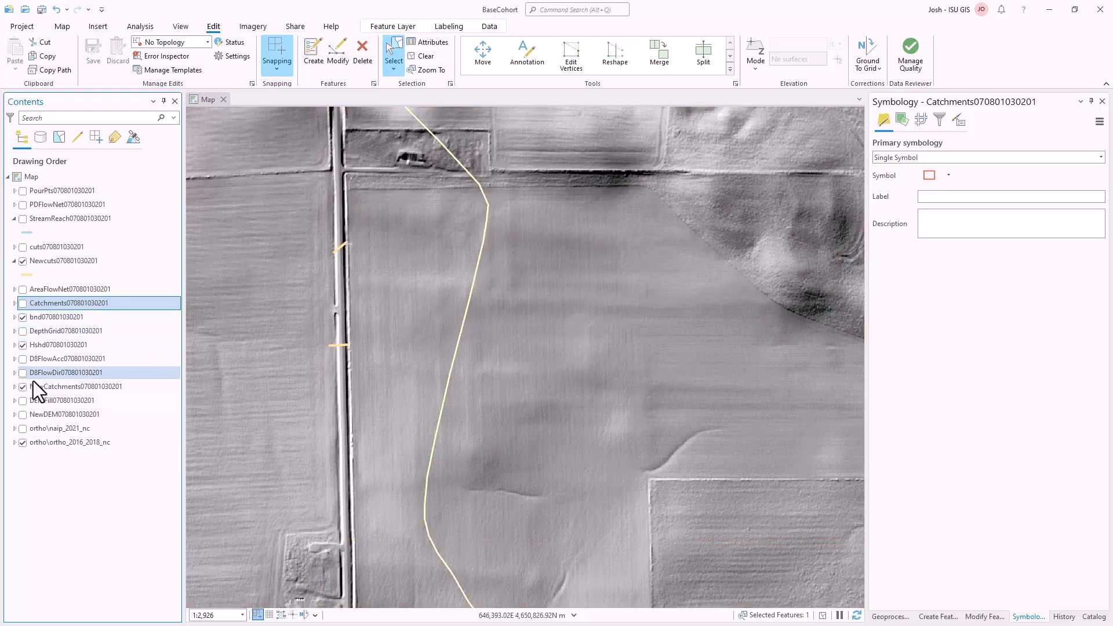
left_click_drag(34, 386, 39, 342)
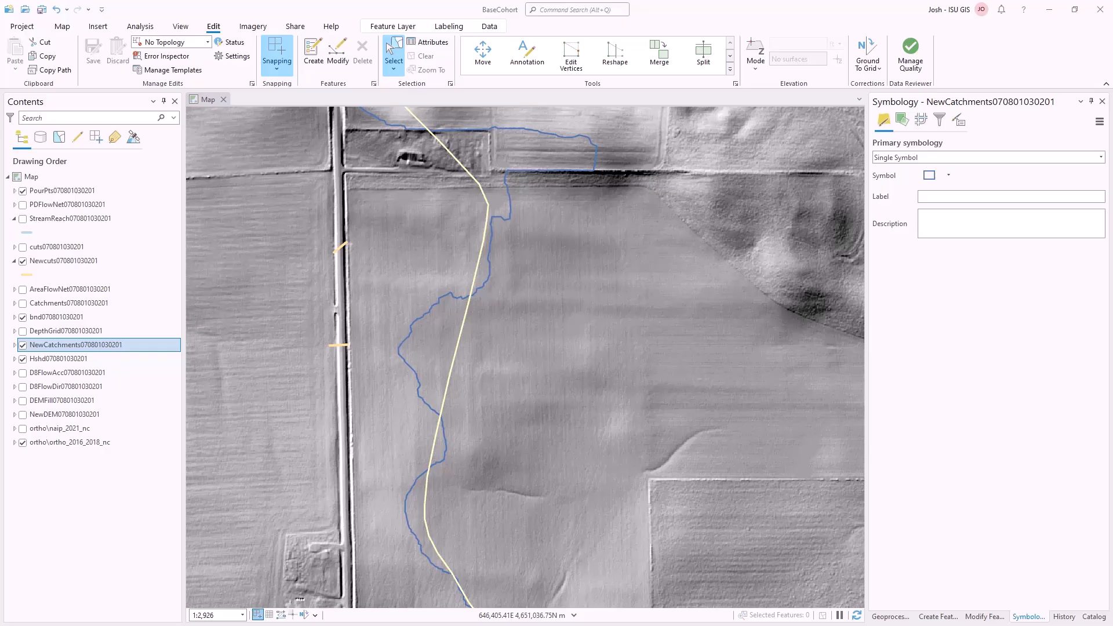
left_click(454, 536)
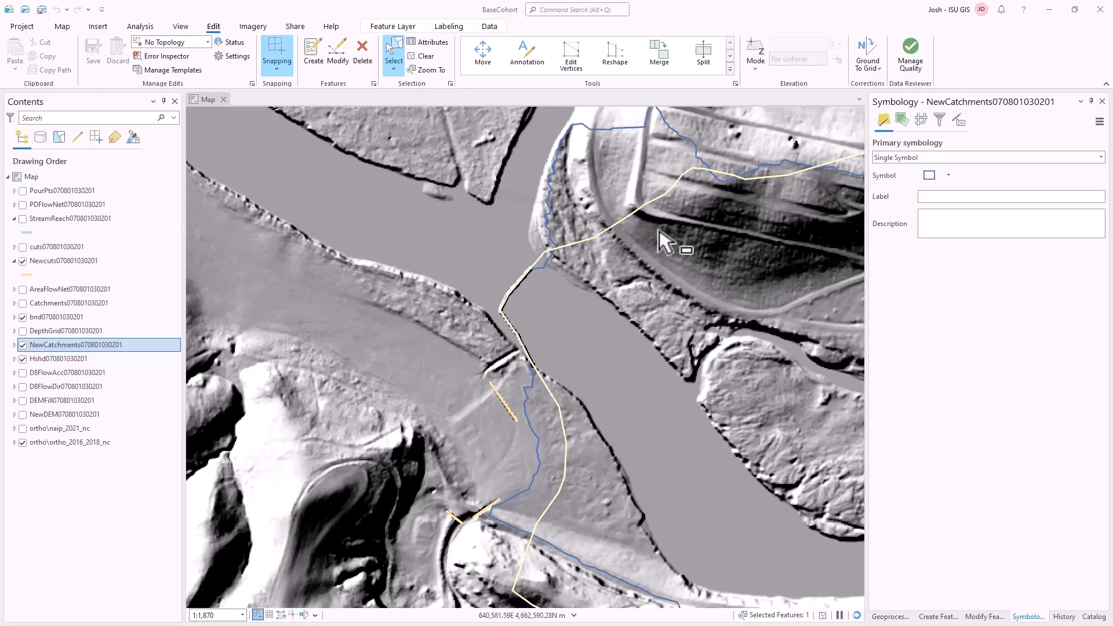
scroll(520, 375, "down", 3)
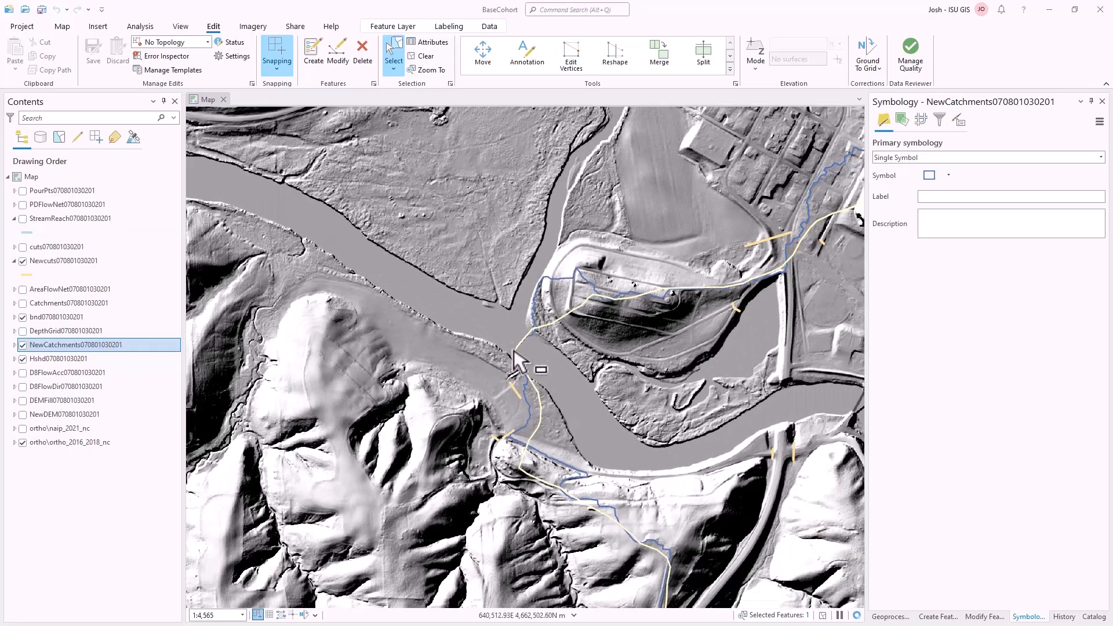
scroll(512, 341, "down", 2)
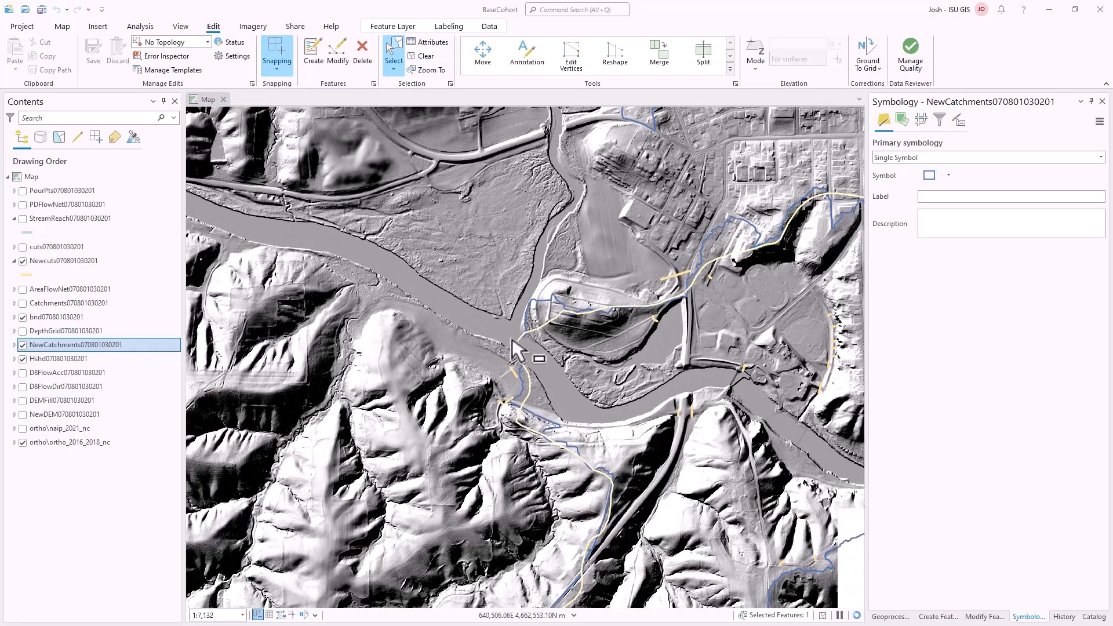
scroll(512, 343, "down", 2)
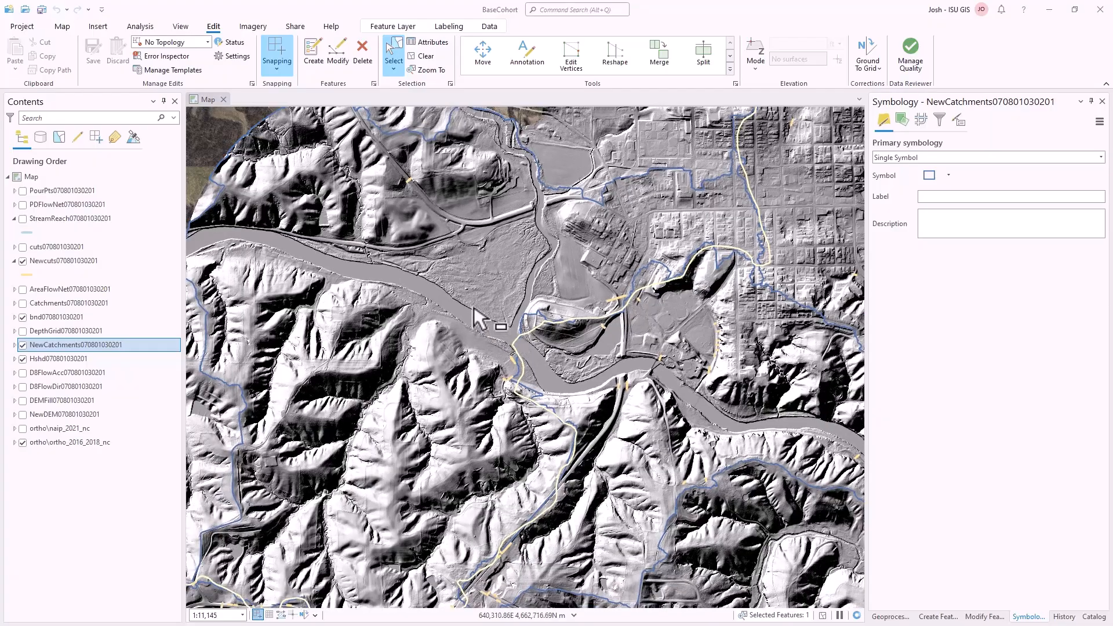
left_click_drag(472, 309, 524, 391)
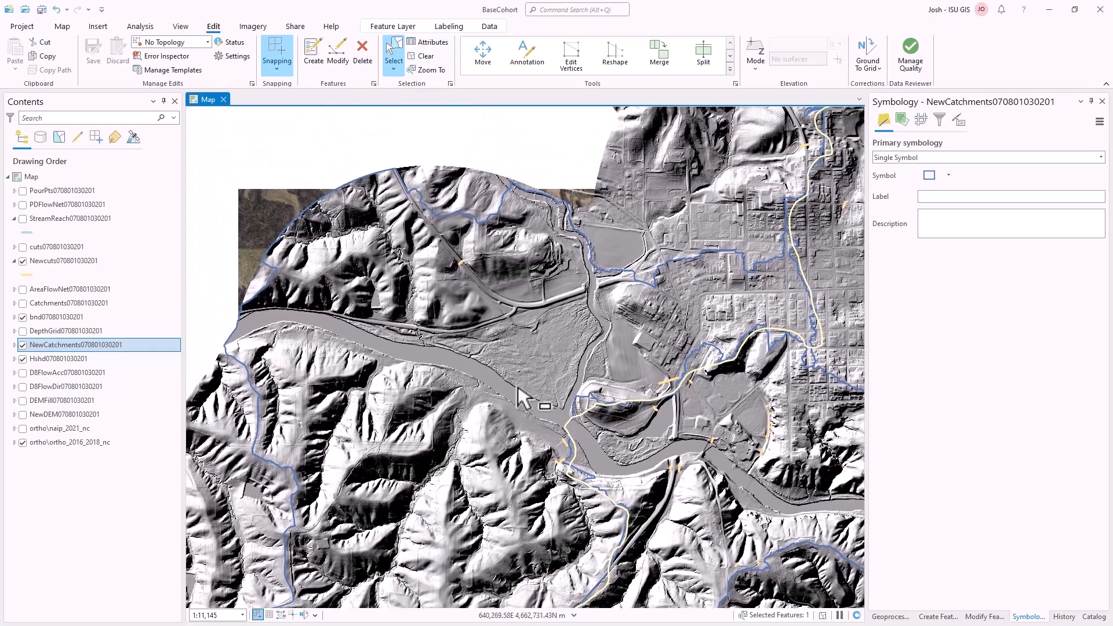
left_click(26, 193)
scroll(559, 415, "up", 2)
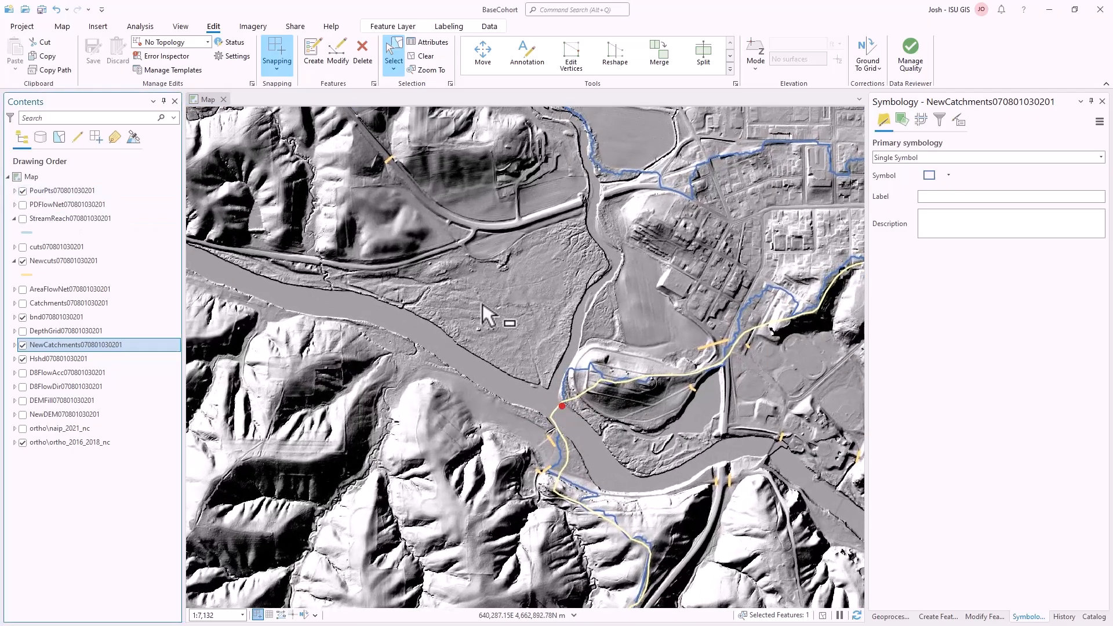
left_click(23, 358)
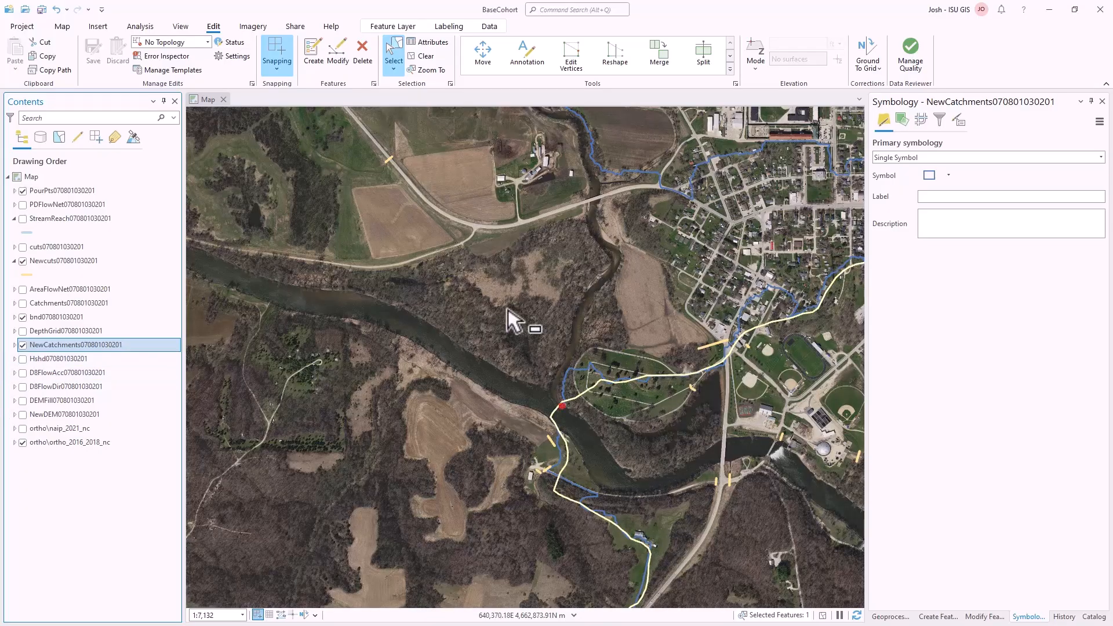
scroll(505, 313, "down", 3)
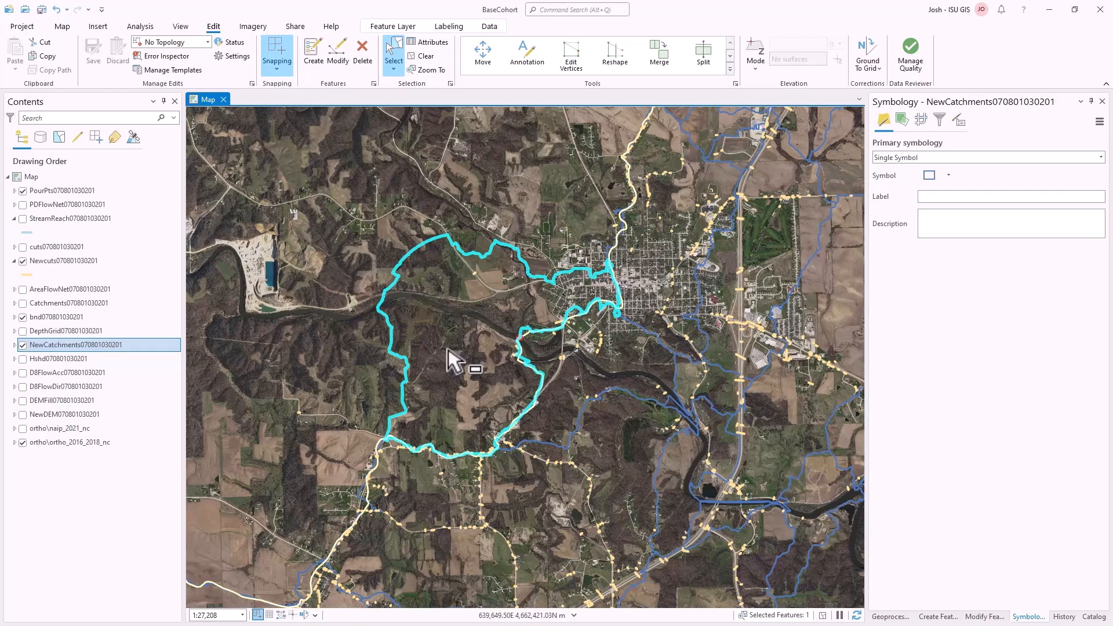
key("Delete")
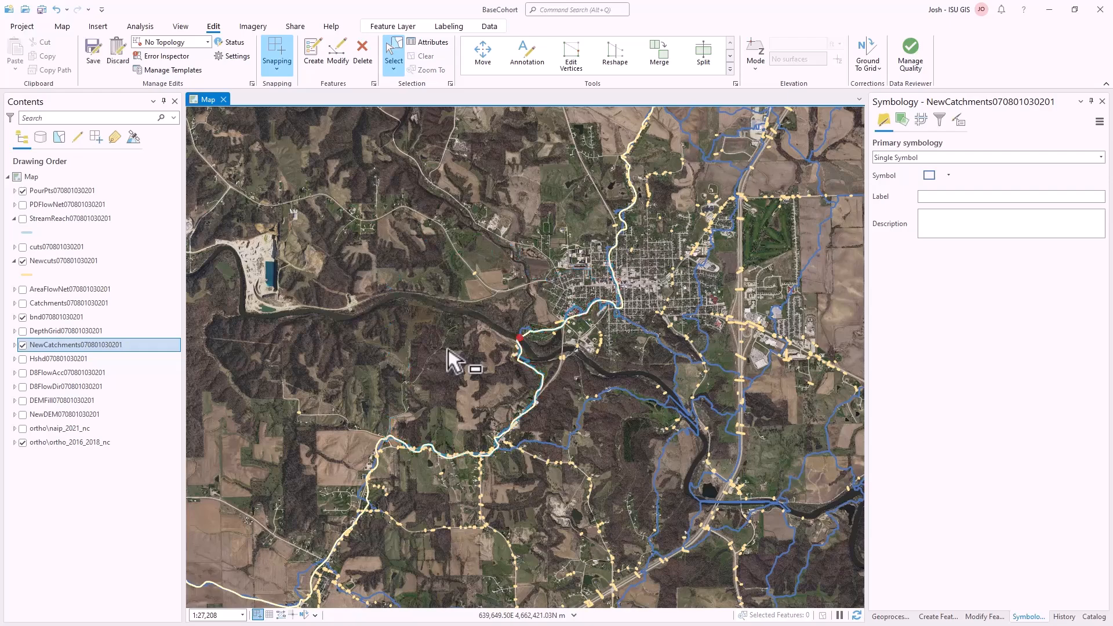